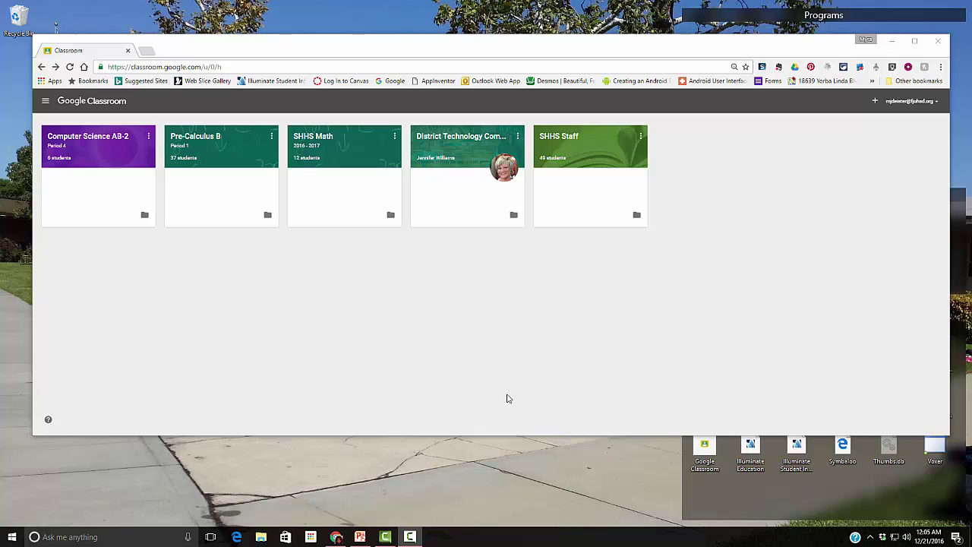
Create a new class named 'Pre-Calculus B' with section 'Period 2'
click(875, 102)
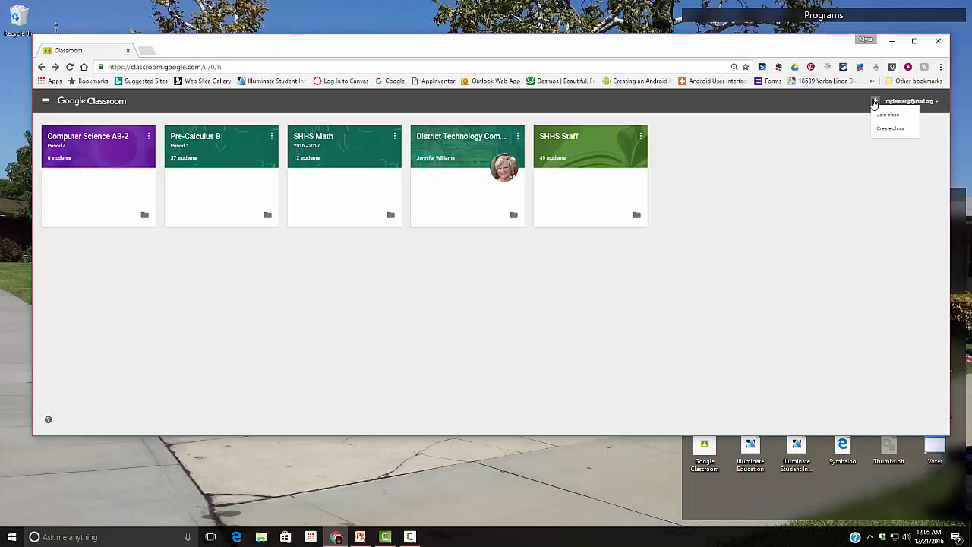
click(890, 128)
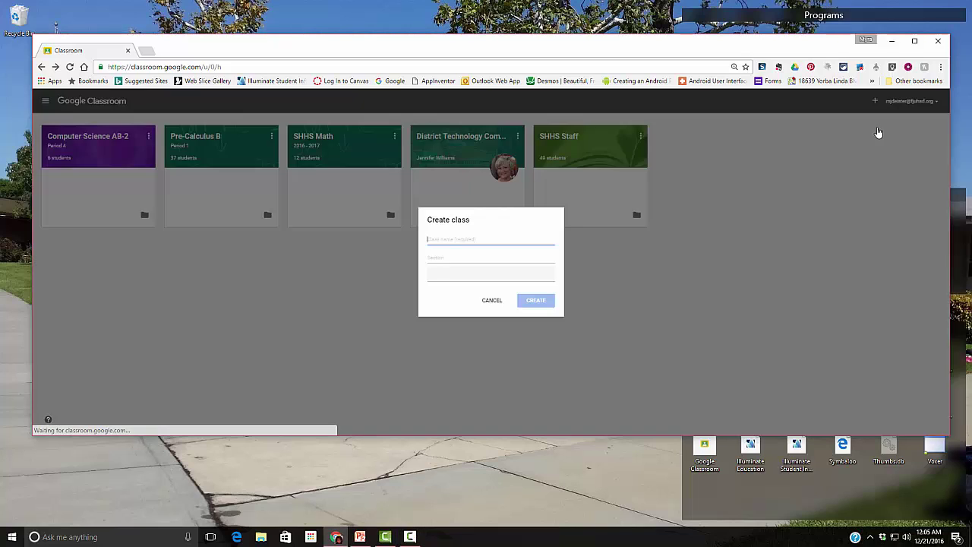
text(Pre-Calcu)
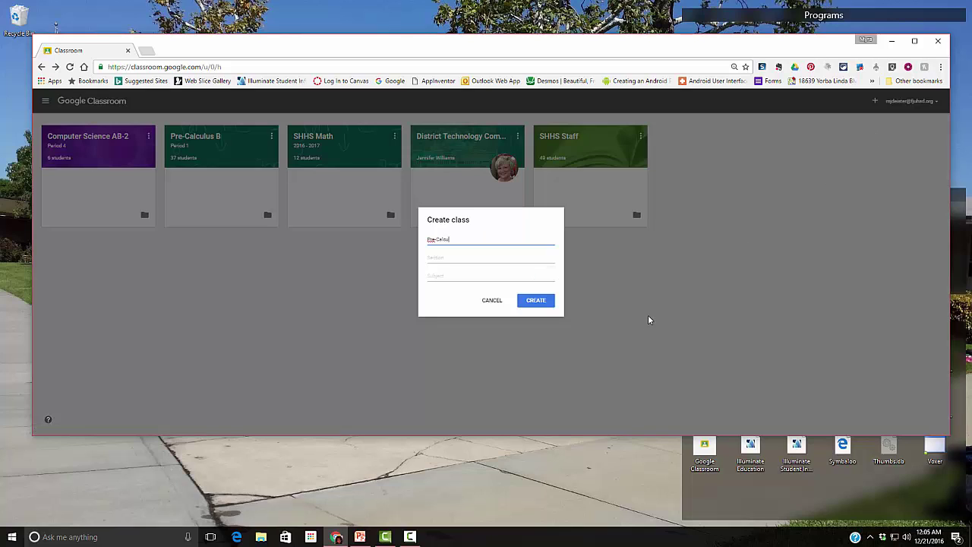
text( B)
key(Tab)
text(Period)
click(540, 307)
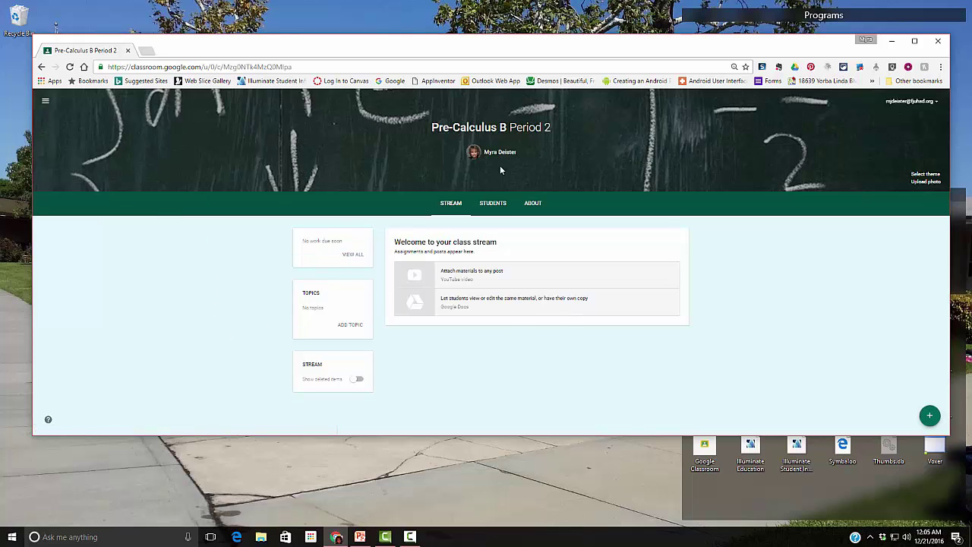
drag(672, 54, 593, 67)
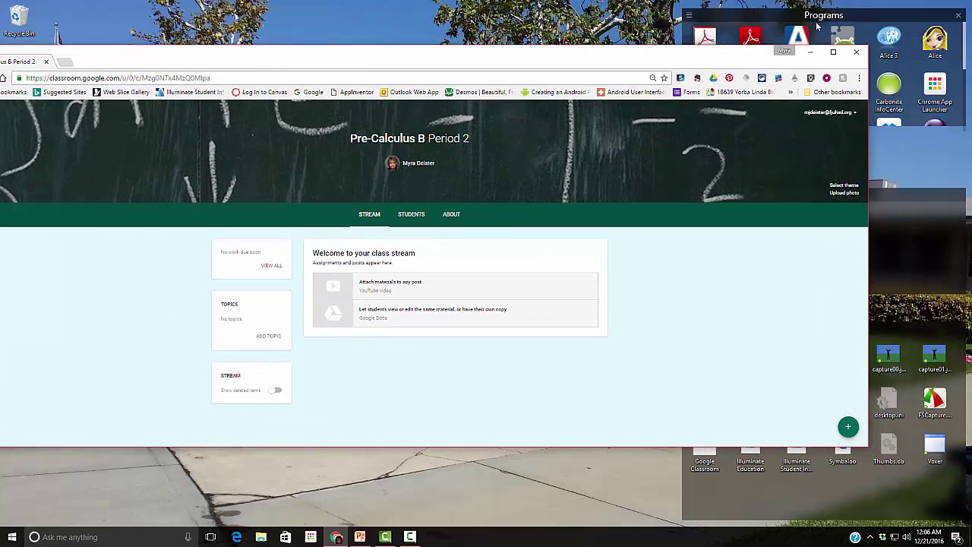
click(799, 34)
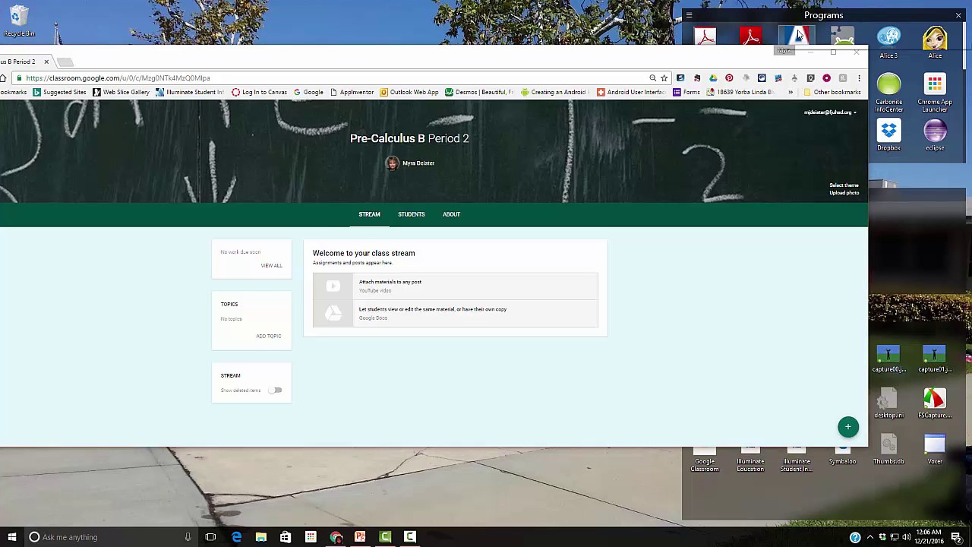
double_click(799, 35)
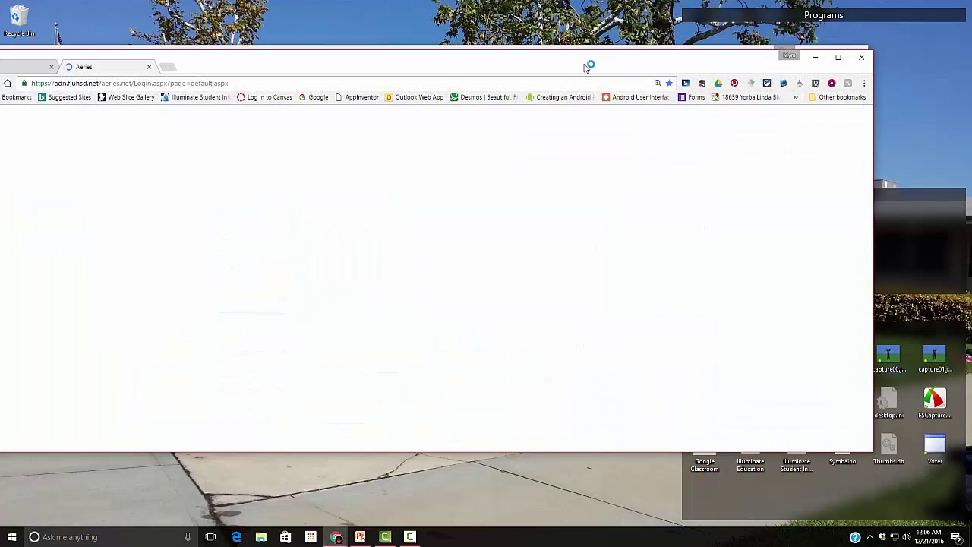
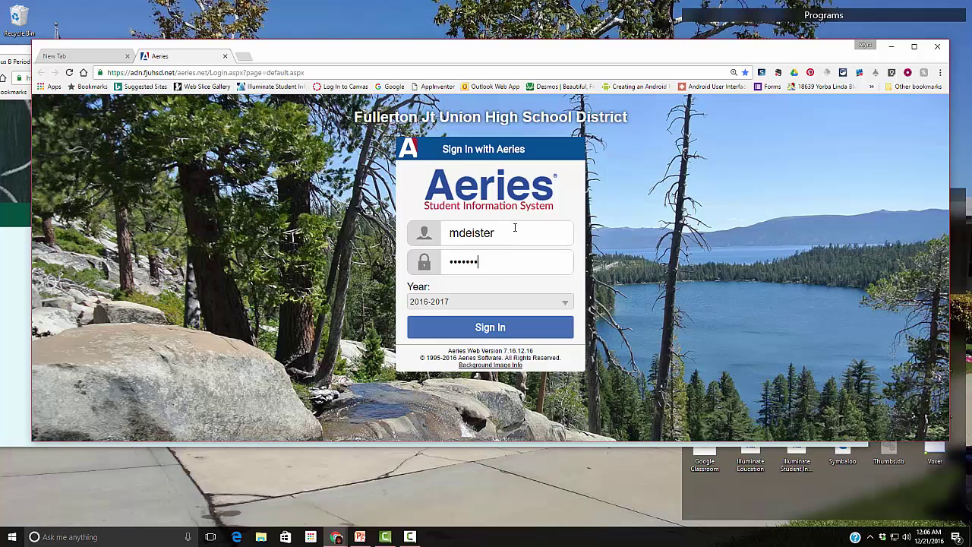
key(Return)
click(445, 333)
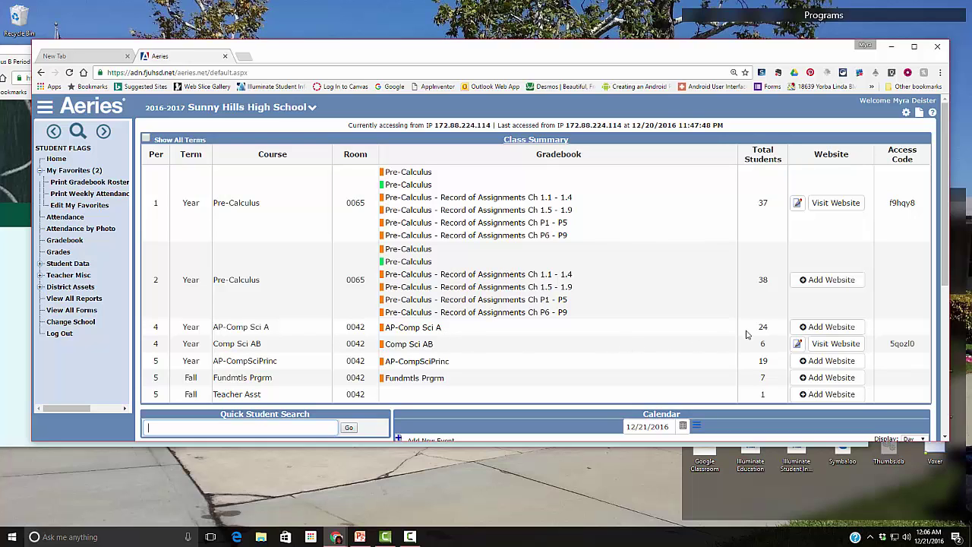
Link period 2 Pre-Calculus to the existing 'Pre-Calculus B Period 2' classroom via Add Website
click(811, 283)
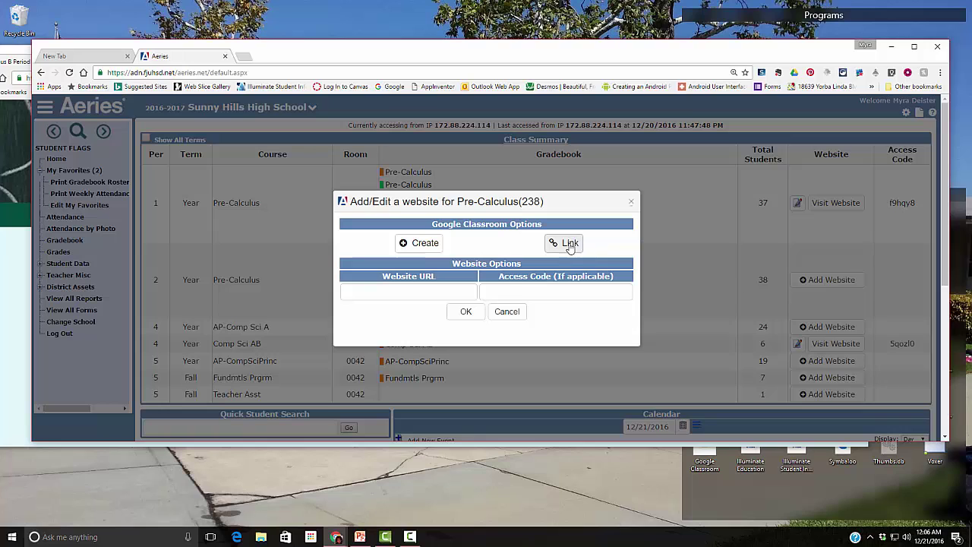
click(570, 244)
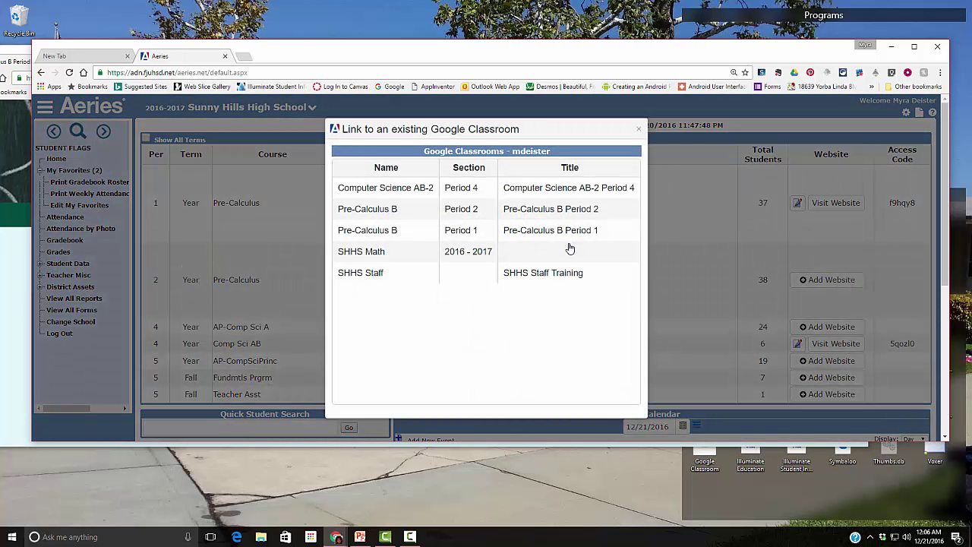
click(377, 215)
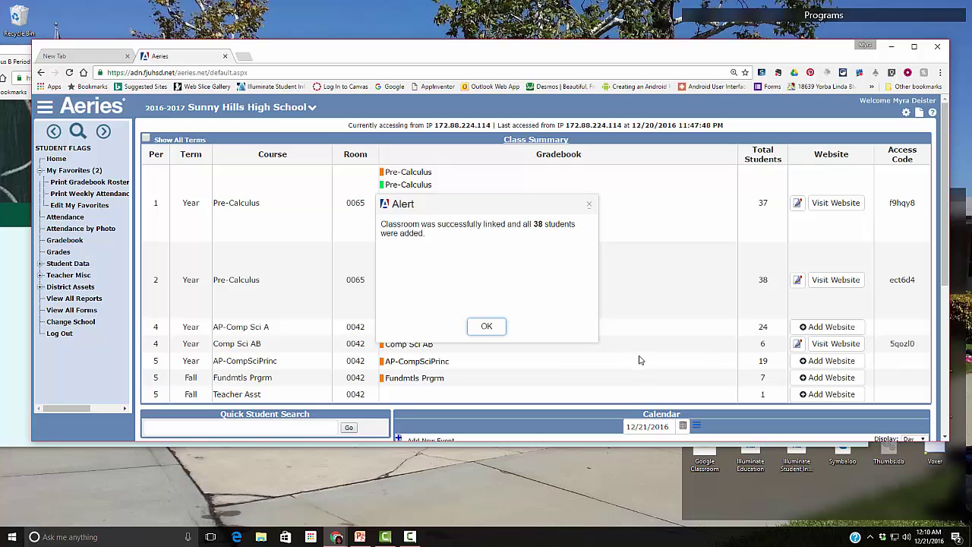
click(487, 328)
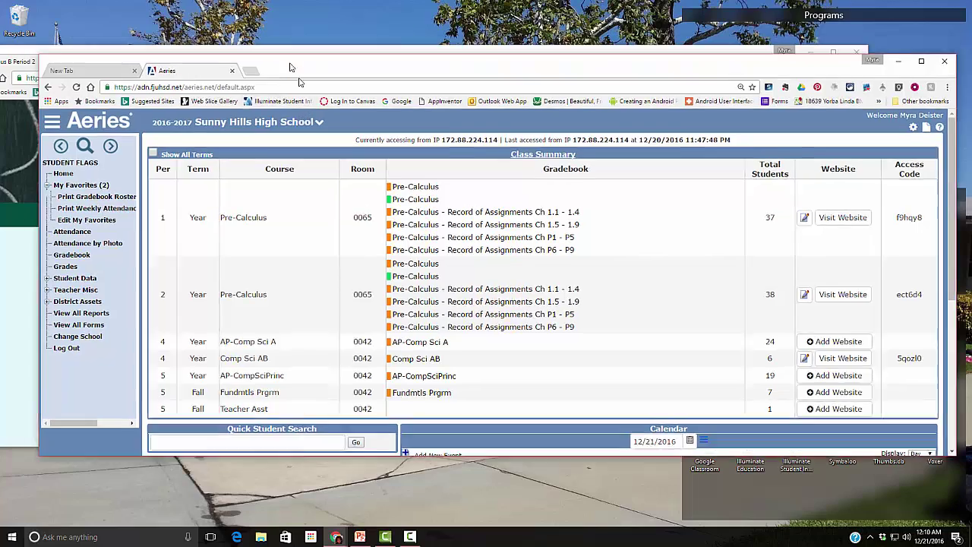
Return to the Classroom class cards, peek at Pre-Calculus B Period 2's Drive folder, and come back
drag(289, 42, 383, 178)
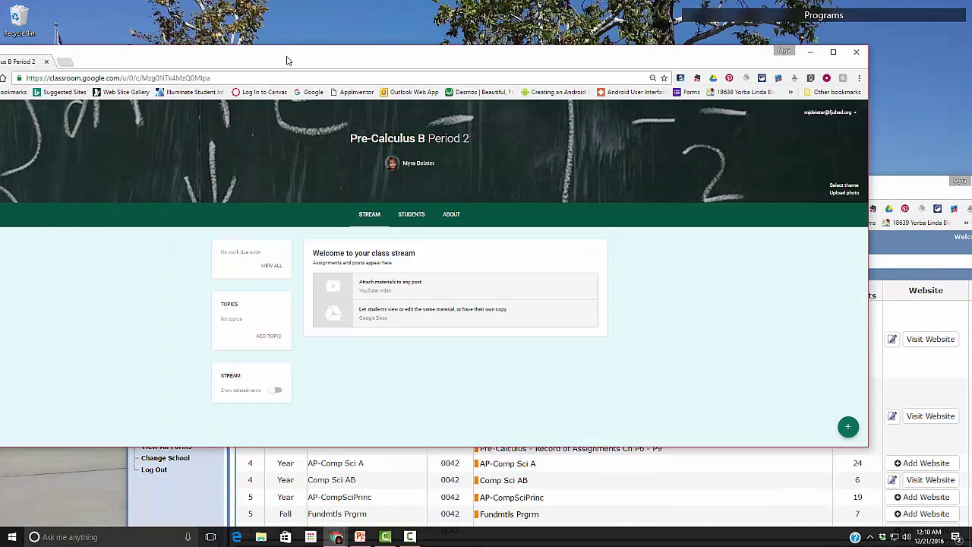
drag(226, 19, 454, 58)
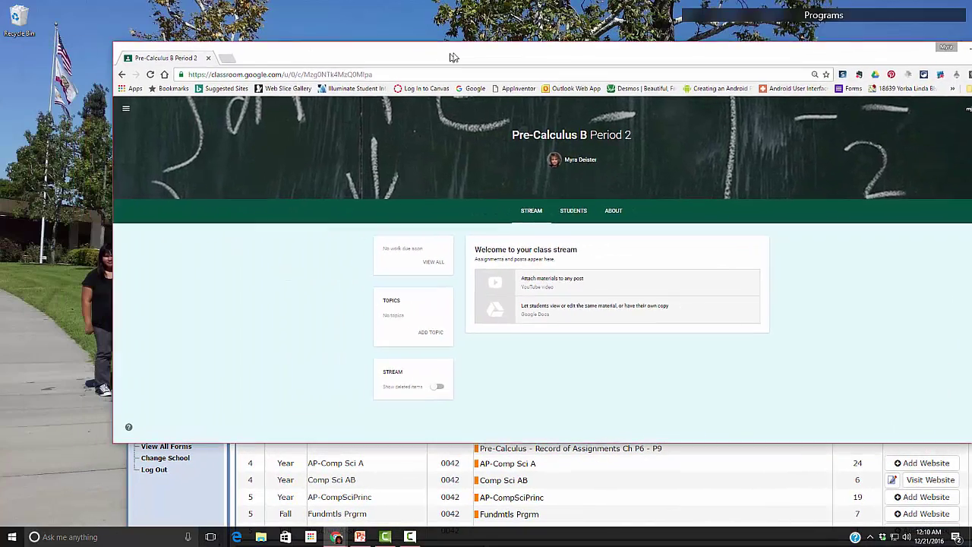
click(133, 111)
click(136, 114)
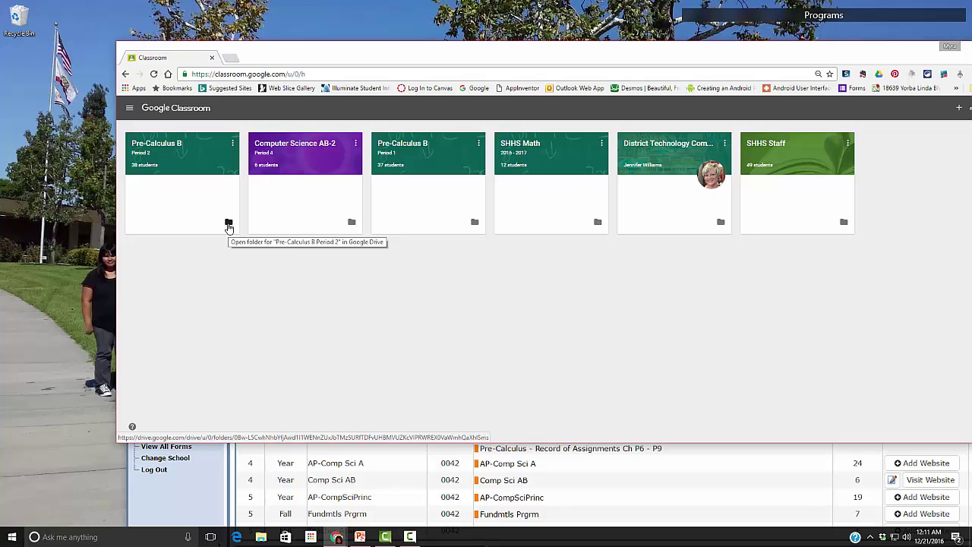
click(229, 223)
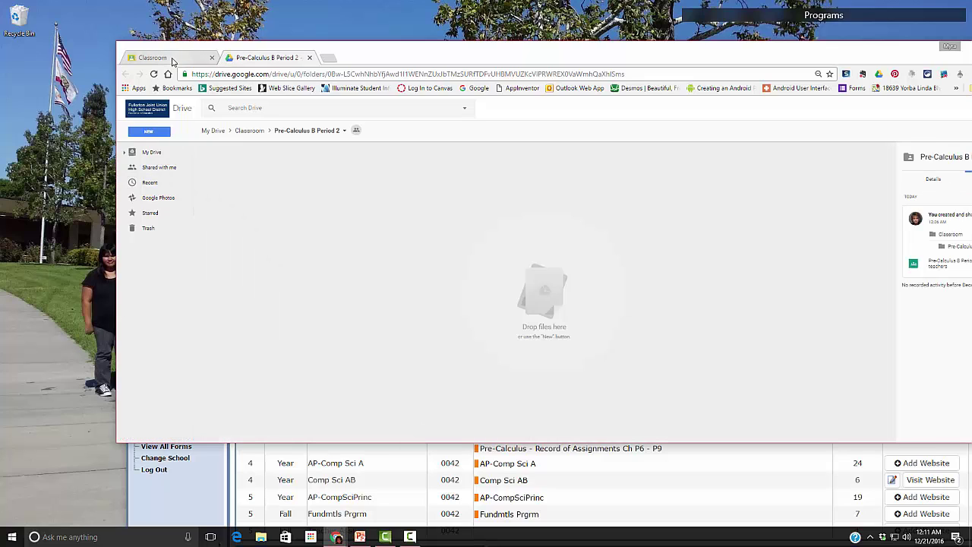
click(172, 58)
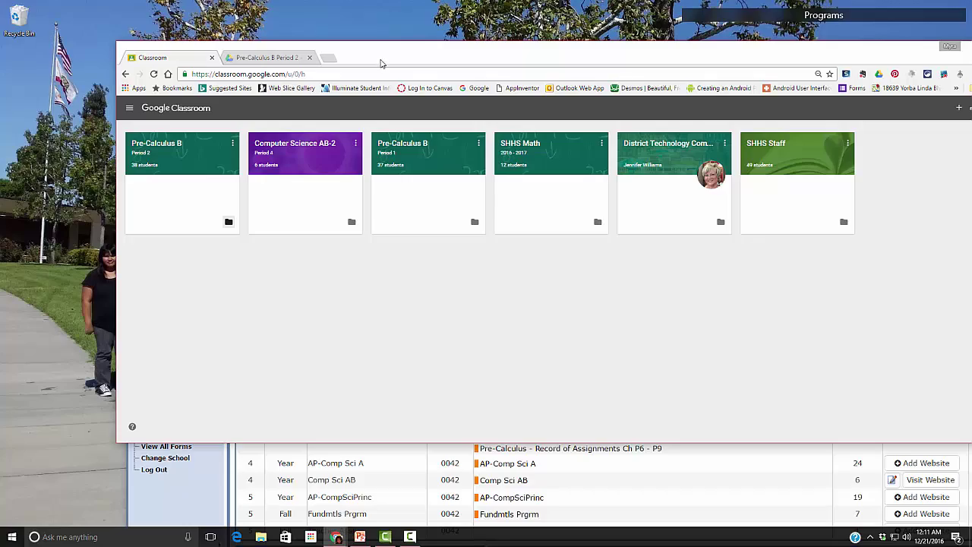
Scroll the Aeries class summary, open the AP-Comp Sci A gradebook, then close it
mouse_move(381, 61)
mouse_down()
mouse_move(364, 178)
mouse_move(257, 49)
mouse_up()
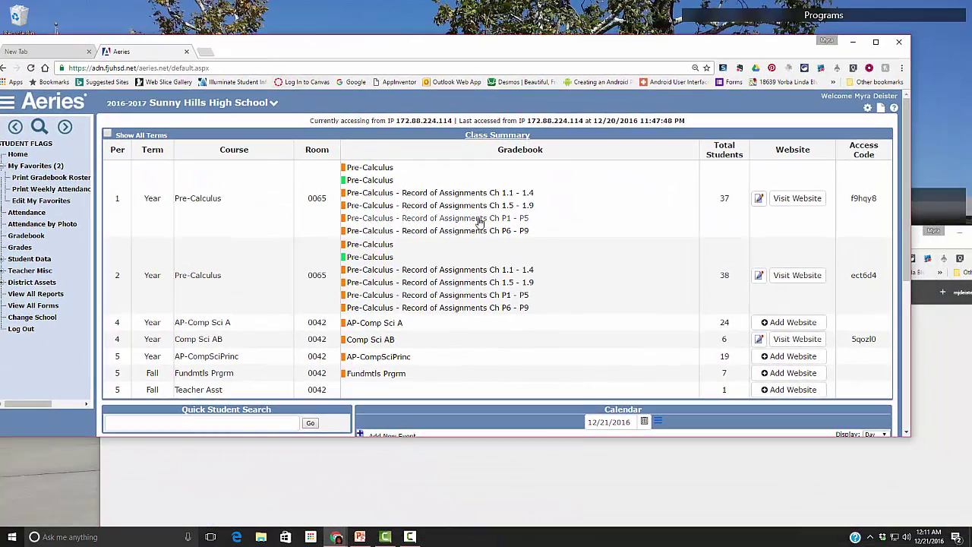
scroll(481, 204, down, 2)
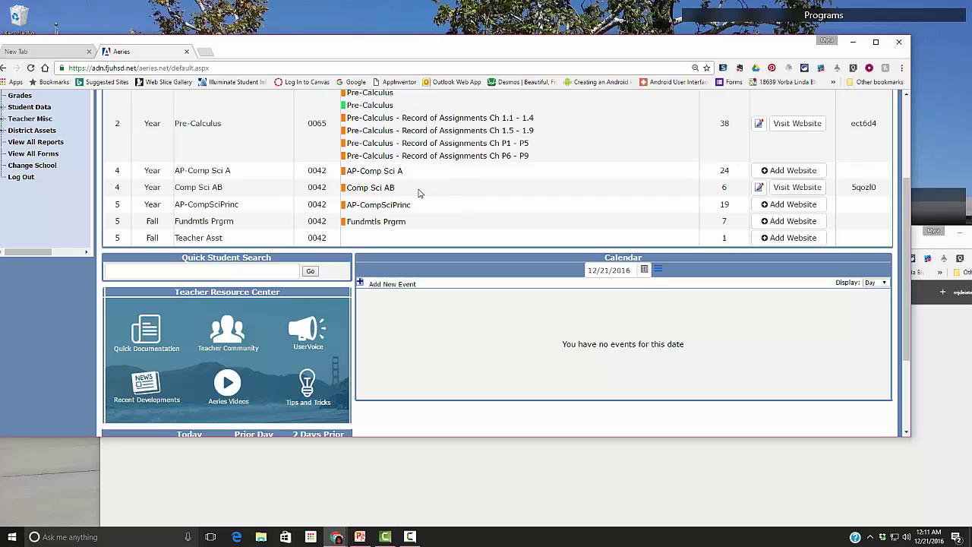
click(373, 171)
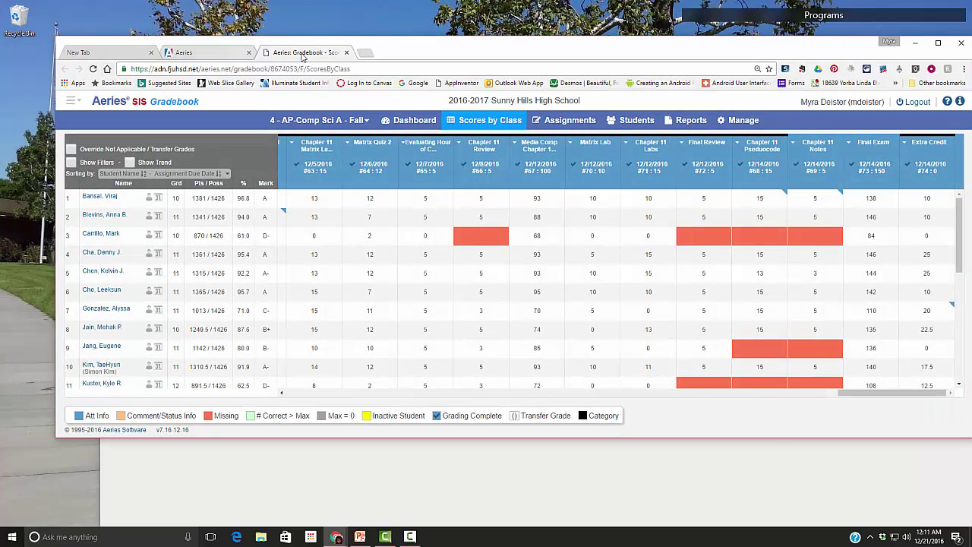
click(346, 52)
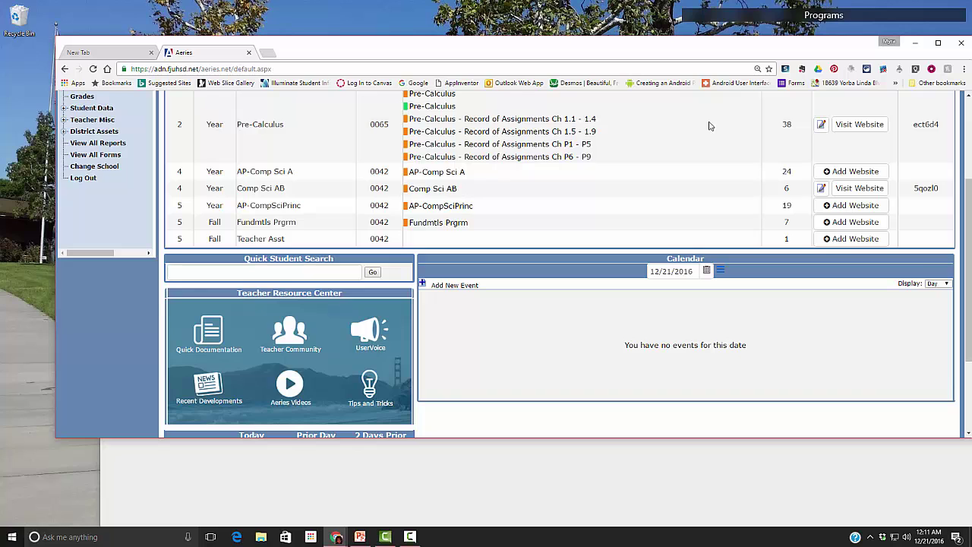
drag(749, 52, 670, 39)
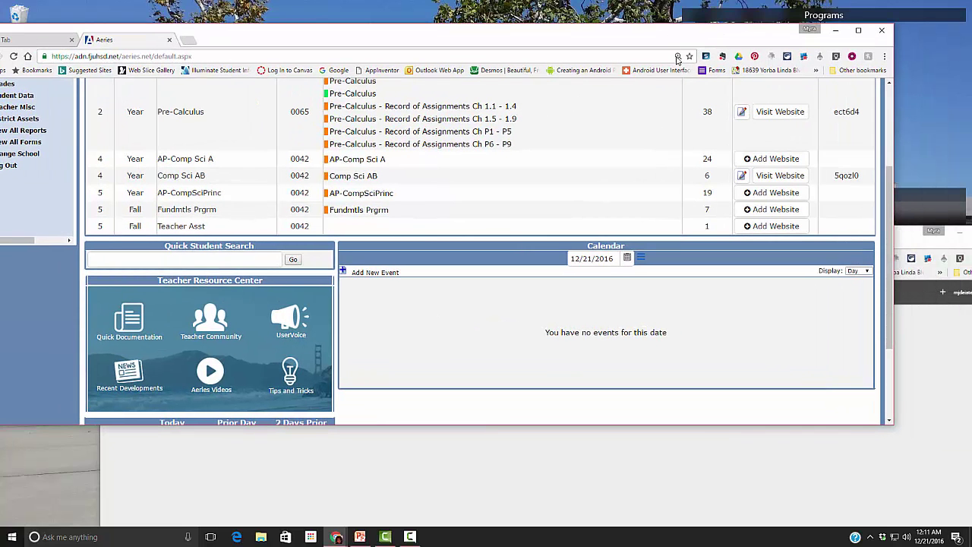
Use Add Website on AP-Comp Sci A to create a new Google Classroom with 24 students
click(775, 162)
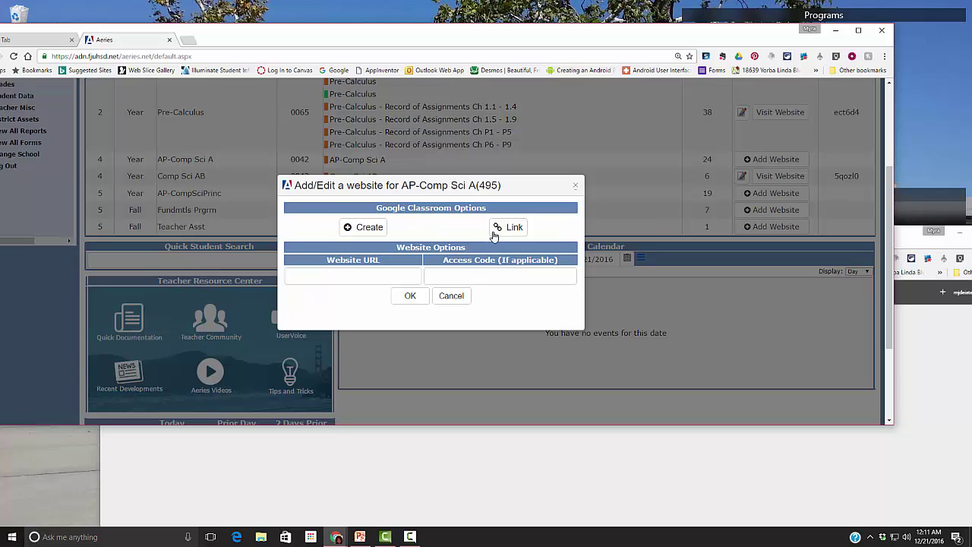
click(365, 230)
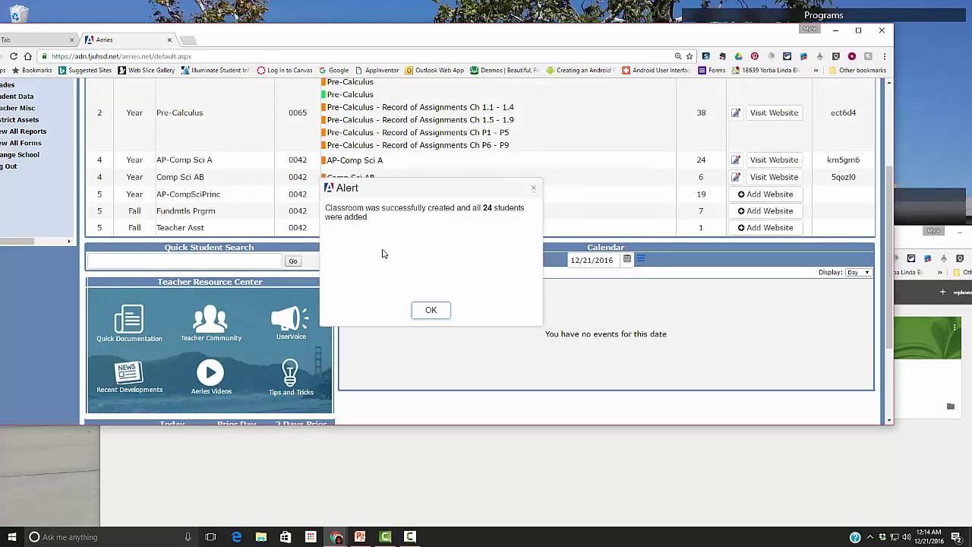
click(437, 314)
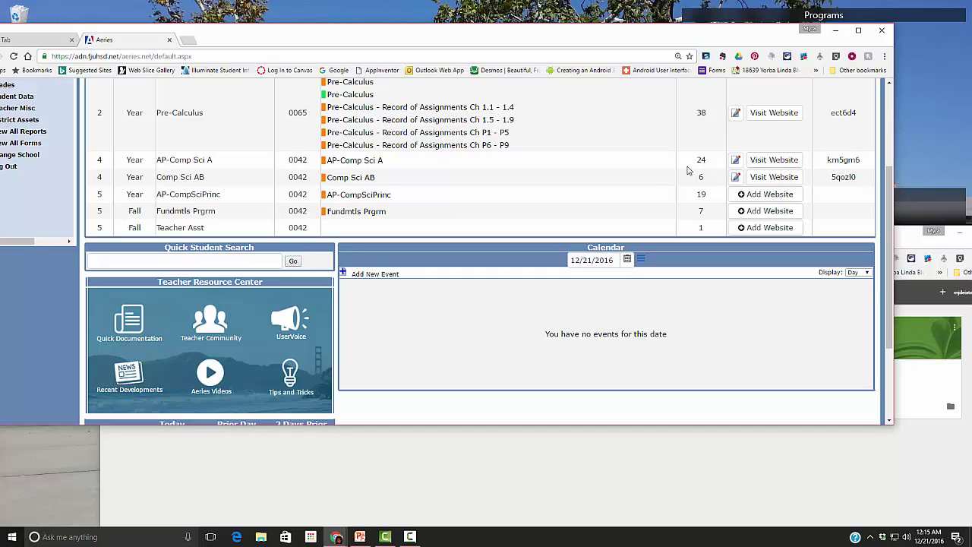
Accept and confirm the invitation to teach AP-Comp Sci A 495, opening its stream
mouse_move(484, 40)
mouse_down()
mouse_move(606, 221)
mouse_move(758, 80)
mouse_up()
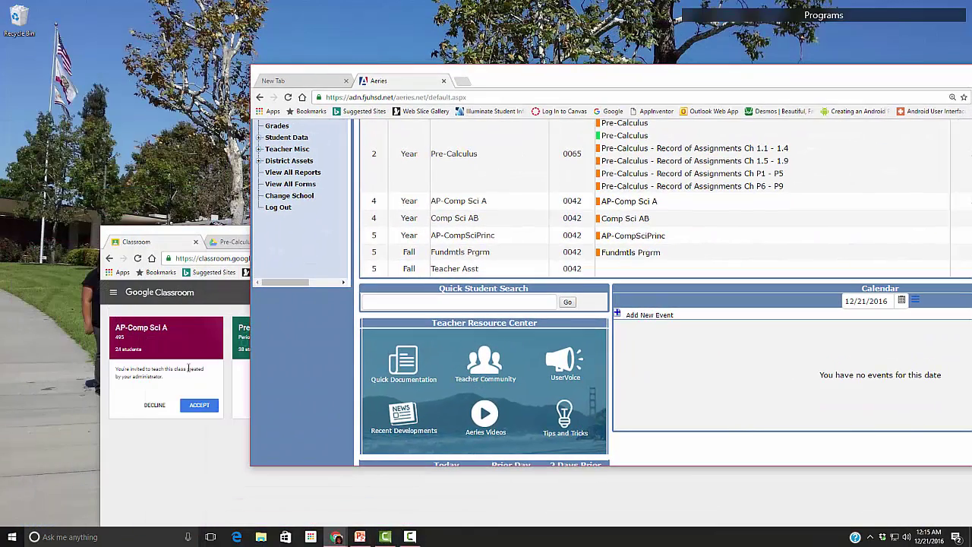
click(200, 407)
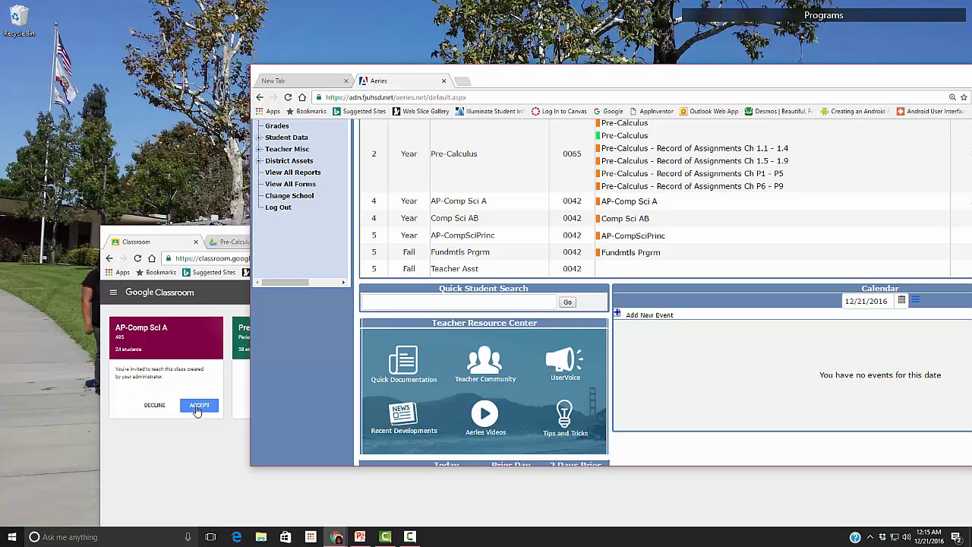
click(196, 411)
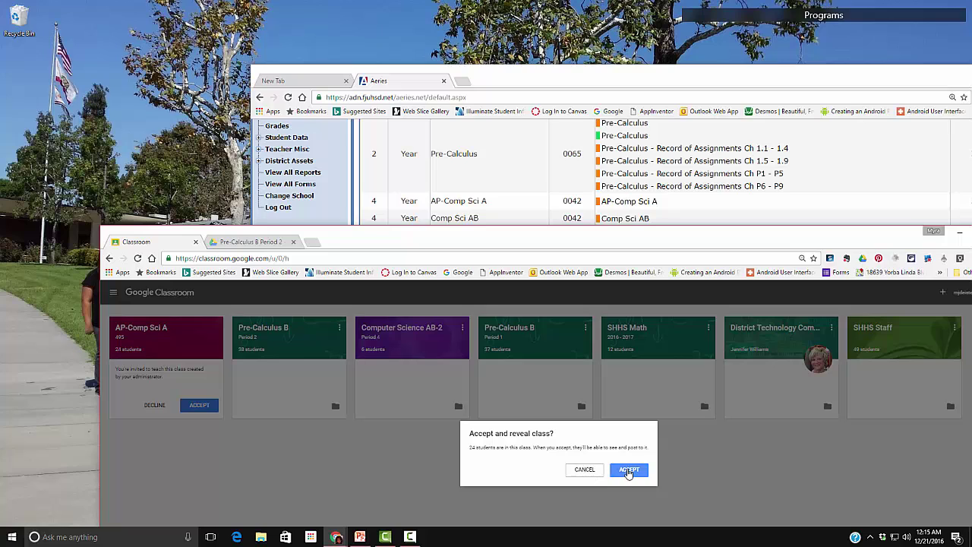
click(629, 471)
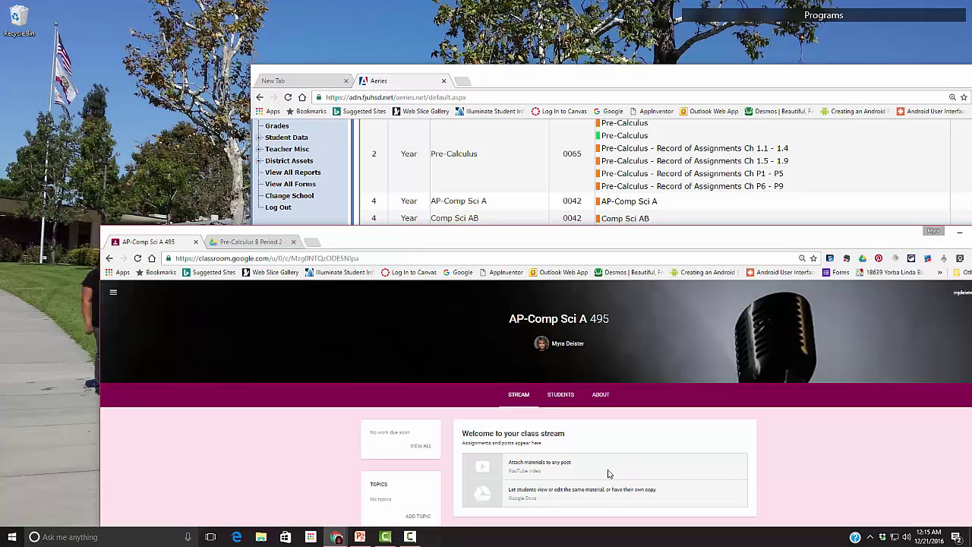
click(114, 299)
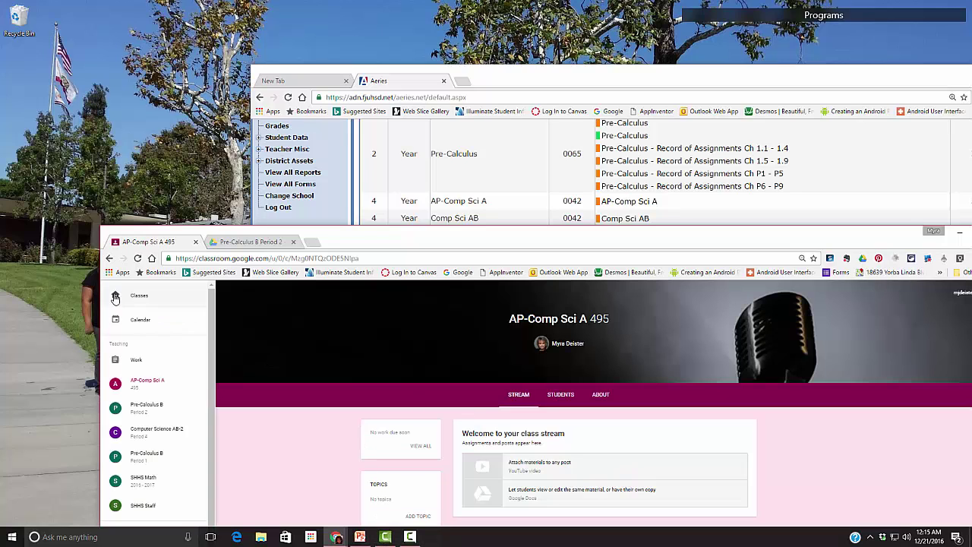
click(147, 388)
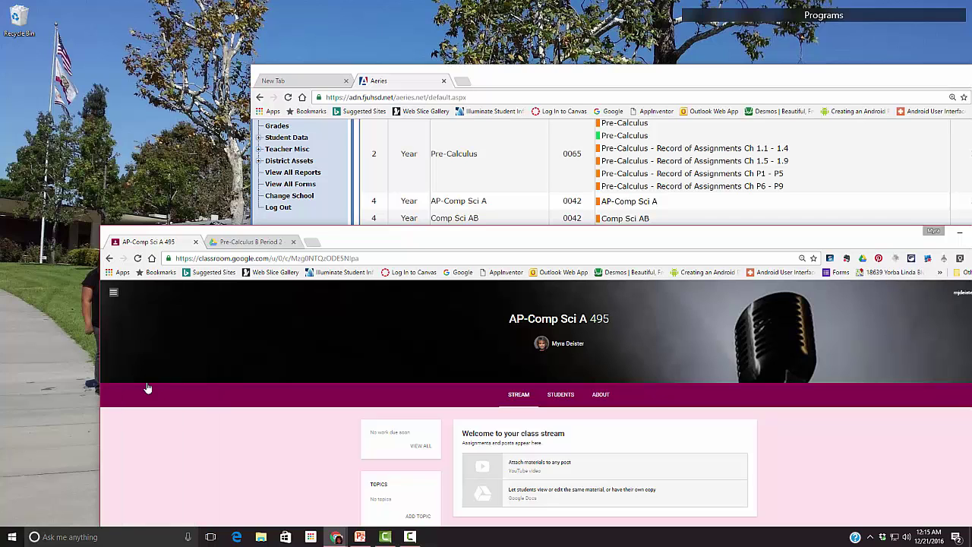
Go back to the Classroom home page and enlarge the window to see AP-Comp Sci A's 24 students
click(111, 259)
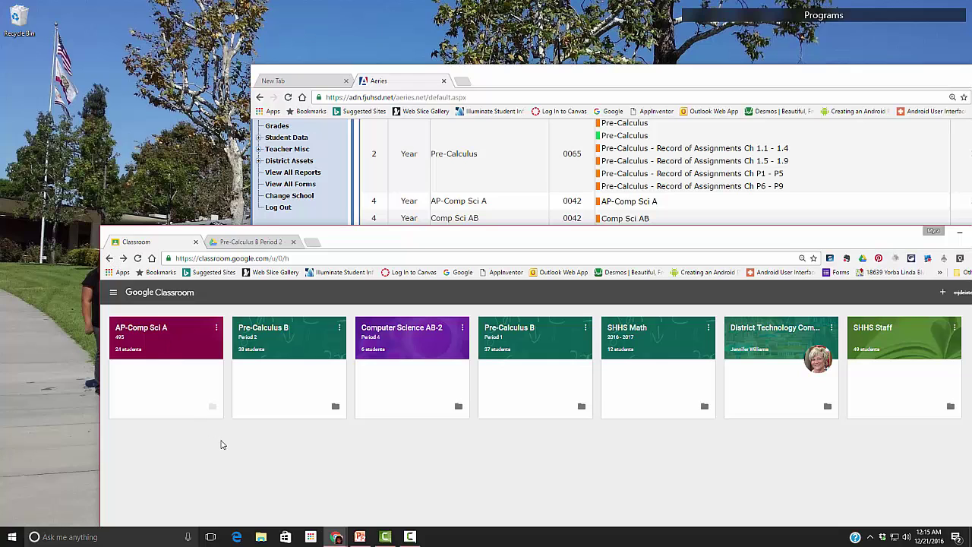
drag(360, 248, 311, 103)
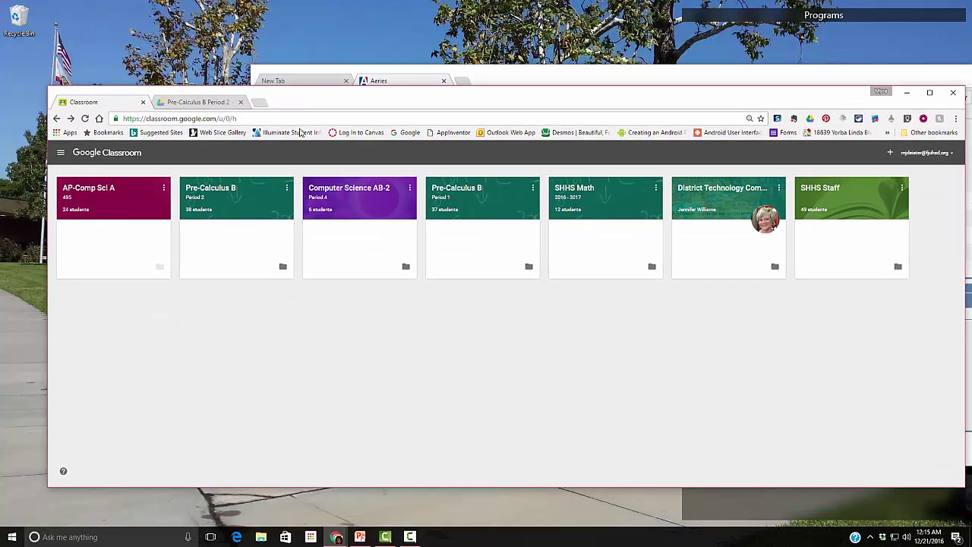